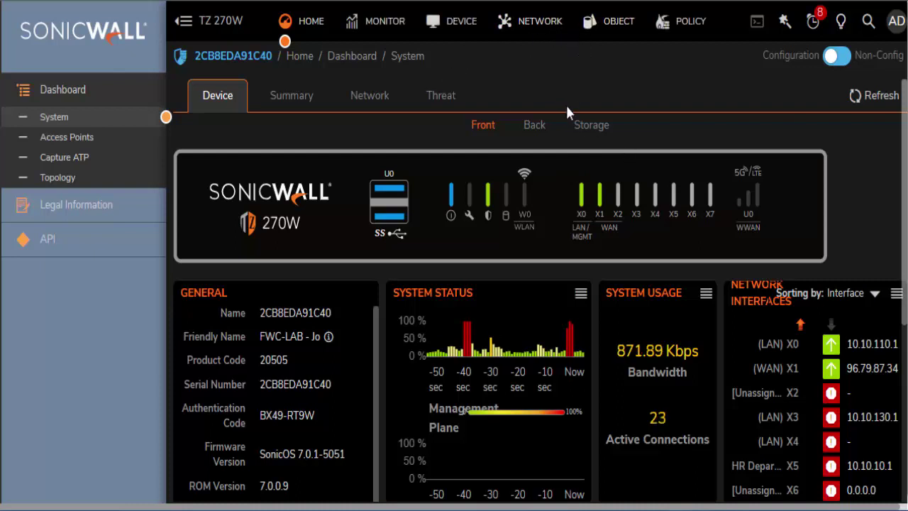
# Go to the network's DHCP Server settings and review the advanced option objects and option groups.
pyautogui.click(539, 28)
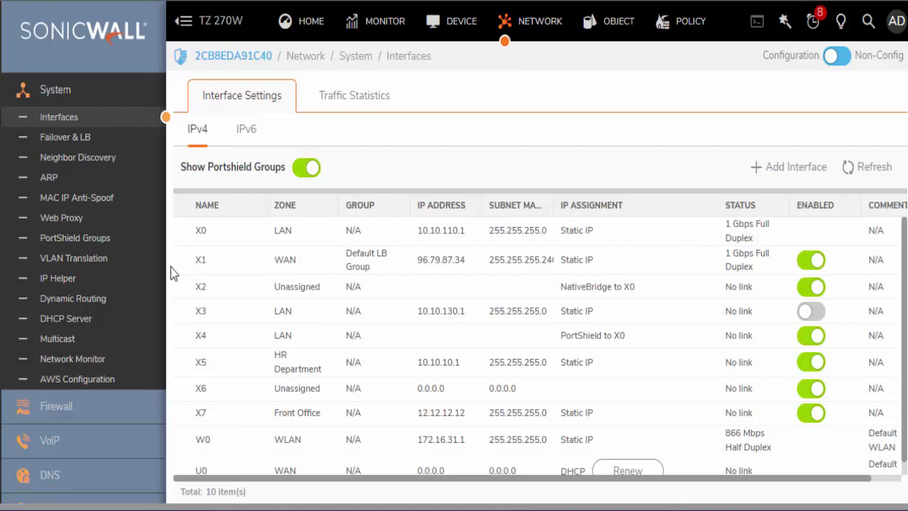
pyautogui.click(65, 318)
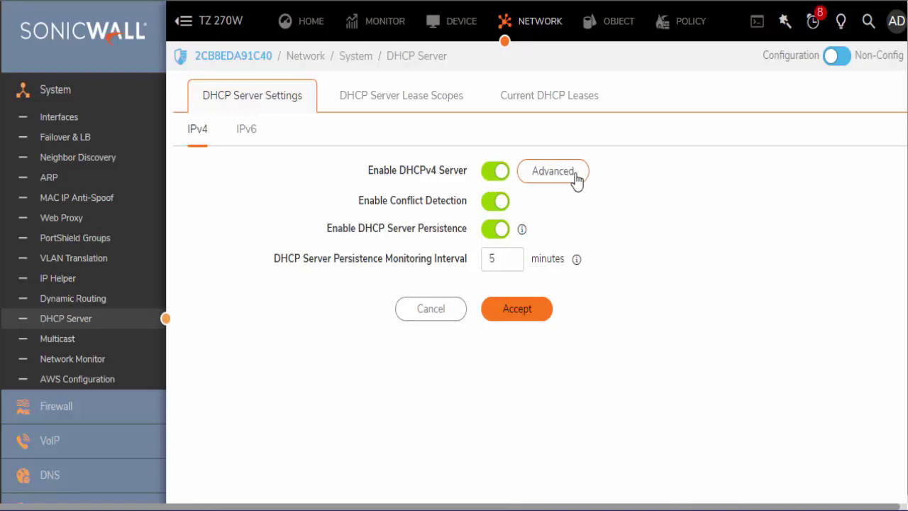
pyautogui.click(554, 172)
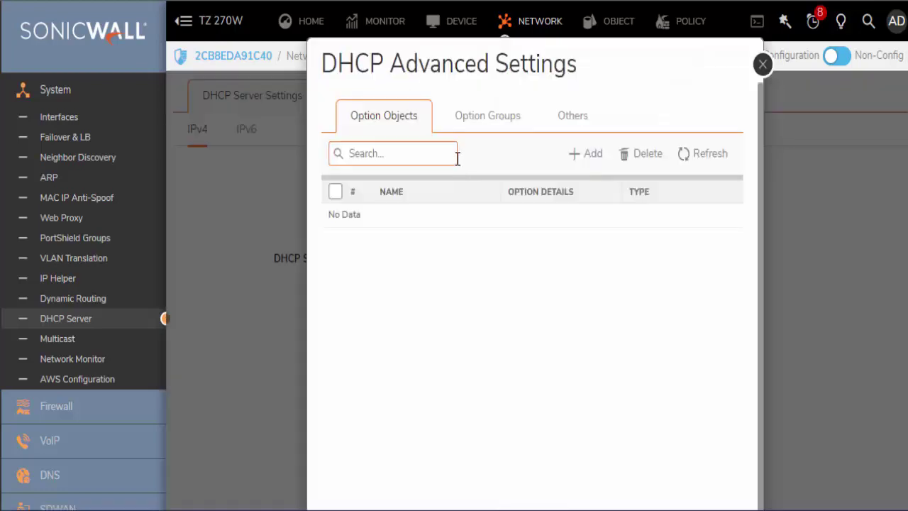
pyautogui.click(472, 122)
pyautogui.click(415, 121)
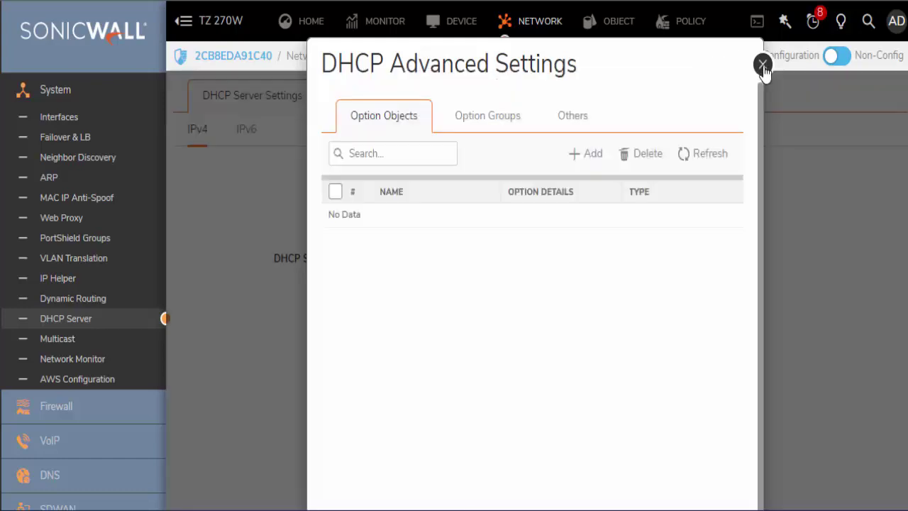
pyautogui.click(763, 64)
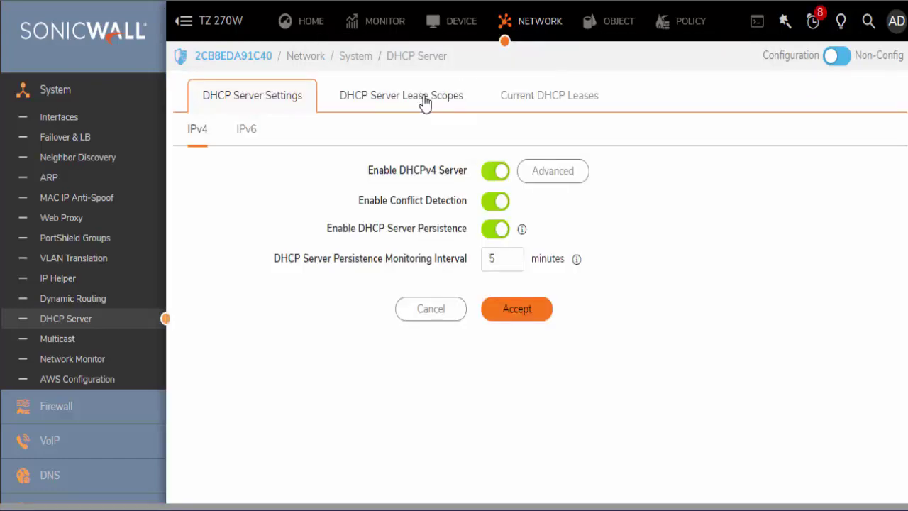
# Review the IPv4 DHCP server lease scopes and the current DHCP leases.
pyautogui.click(425, 103)
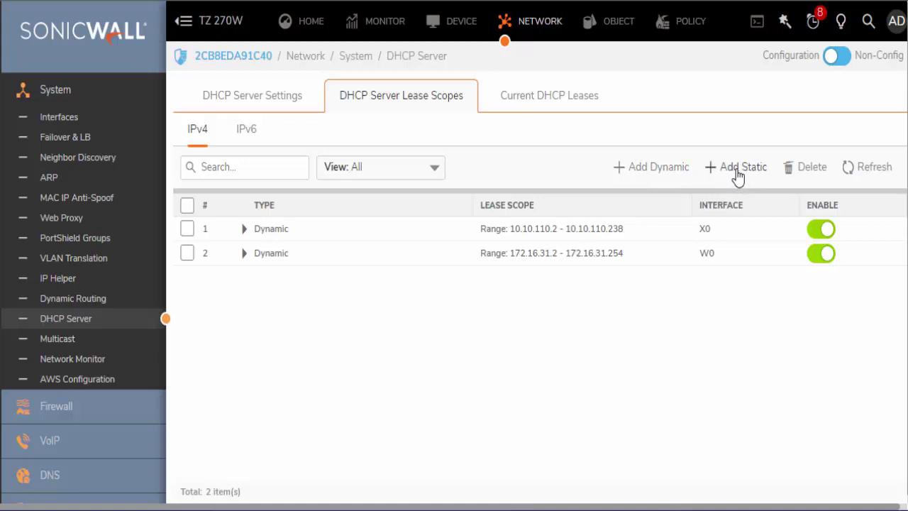
pyautogui.click(524, 109)
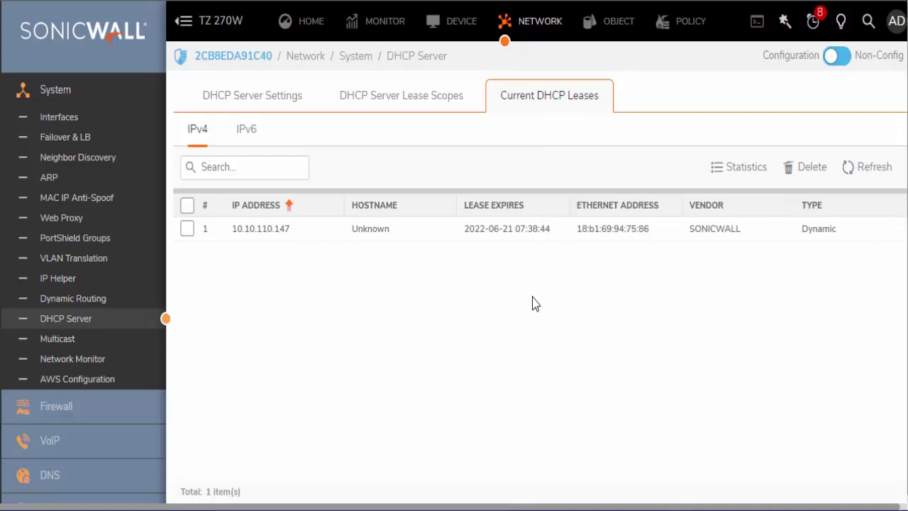
pyautogui.moveTo(335, 235)
# Start a new dynamic DHCP lease scope and pre-populate its settings from interface X5.
pyautogui.click(429, 105)
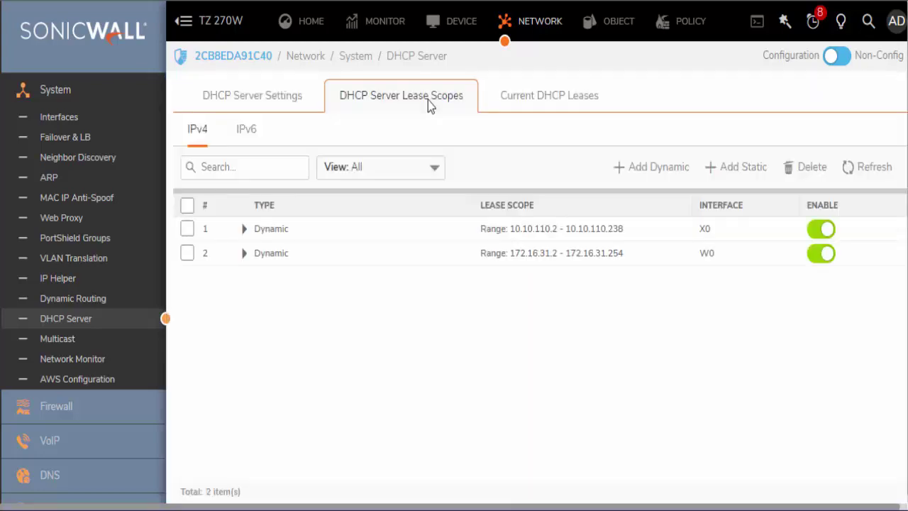
pyautogui.click(659, 168)
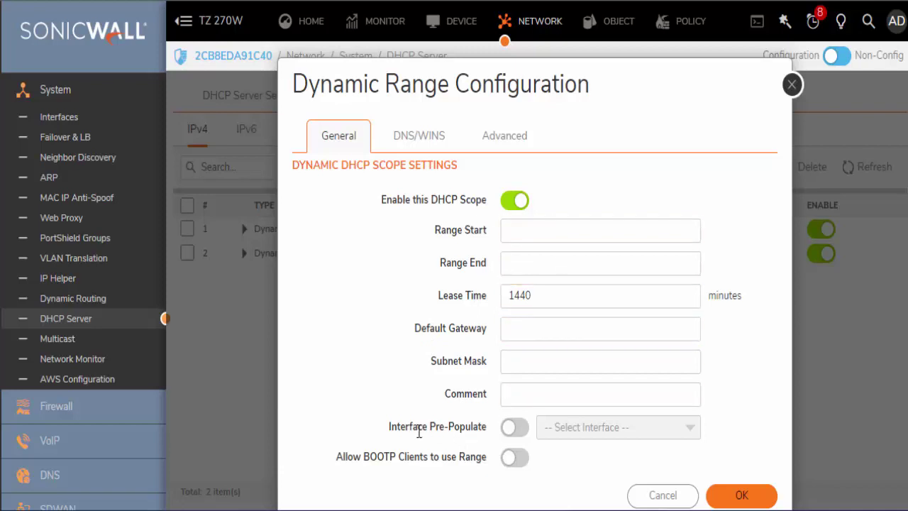
pyautogui.moveTo(386, 428); pyautogui.dragTo(484, 422)
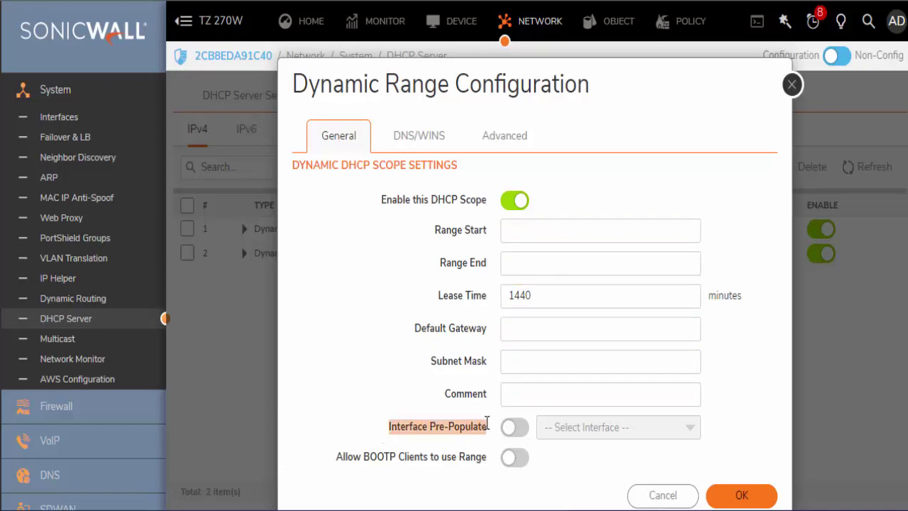
pyautogui.click(518, 429)
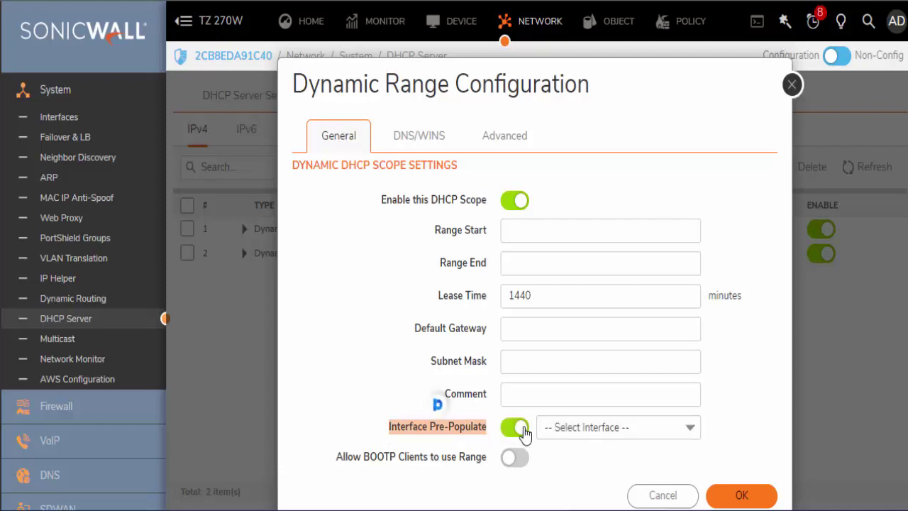
pyautogui.click(572, 427)
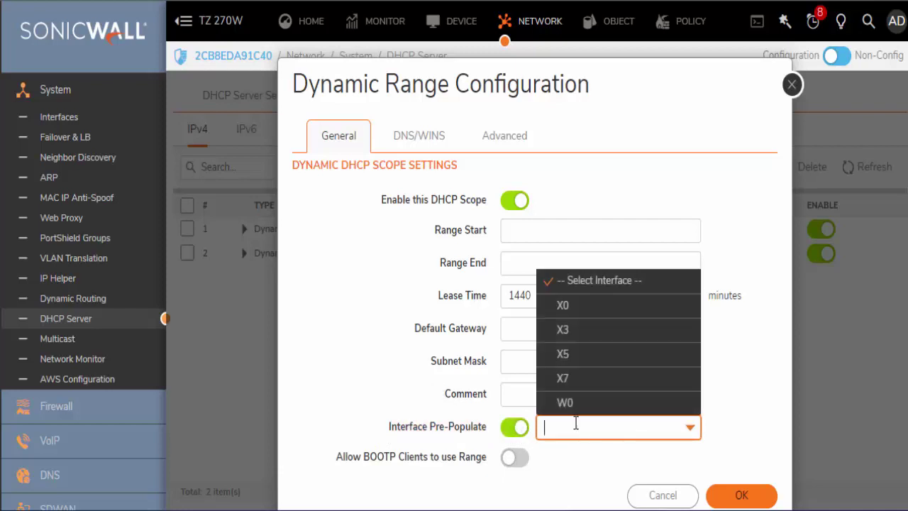
pyautogui.click(582, 353)
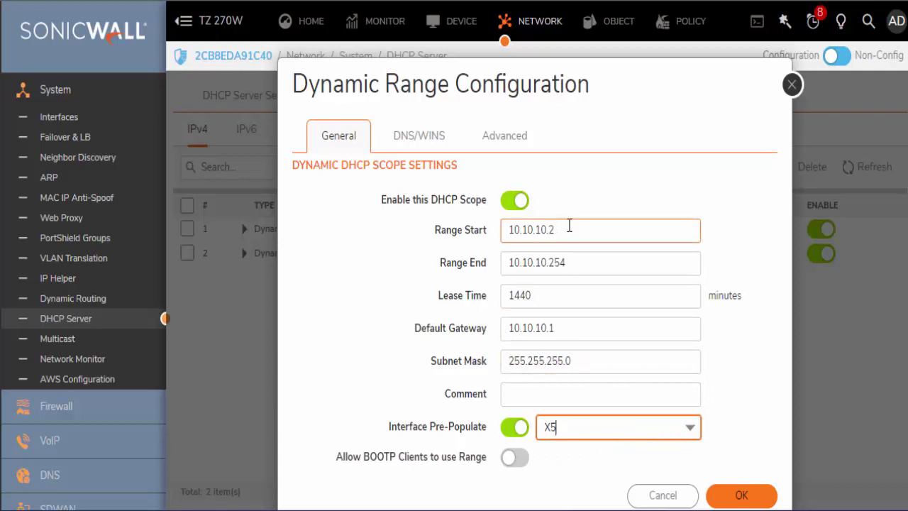
# Check the pre-populated range start, range end and default gateway of the new scope.
pyautogui.moveTo(569, 227); pyautogui.dragTo(477, 236)
pyautogui.moveTo(590, 260); pyautogui.dragTo(472, 280)
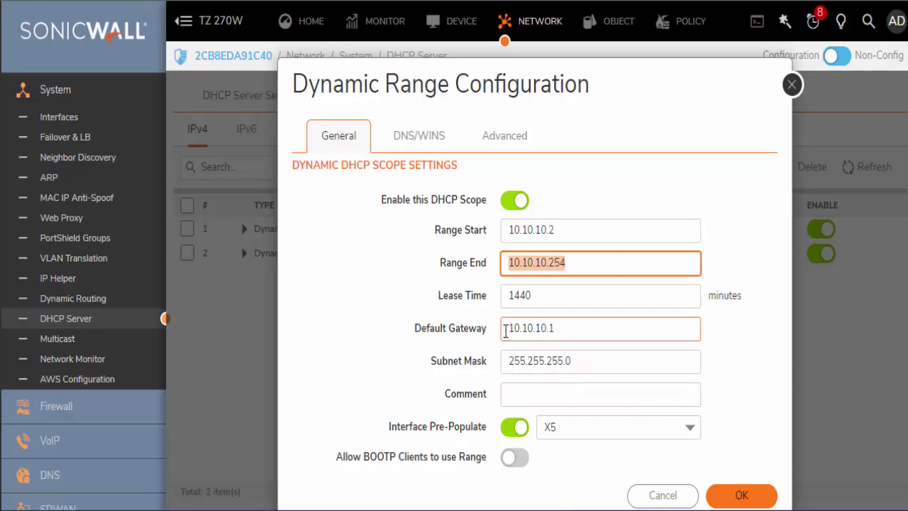
pyautogui.moveTo(504, 327); pyautogui.dragTo(574, 360)
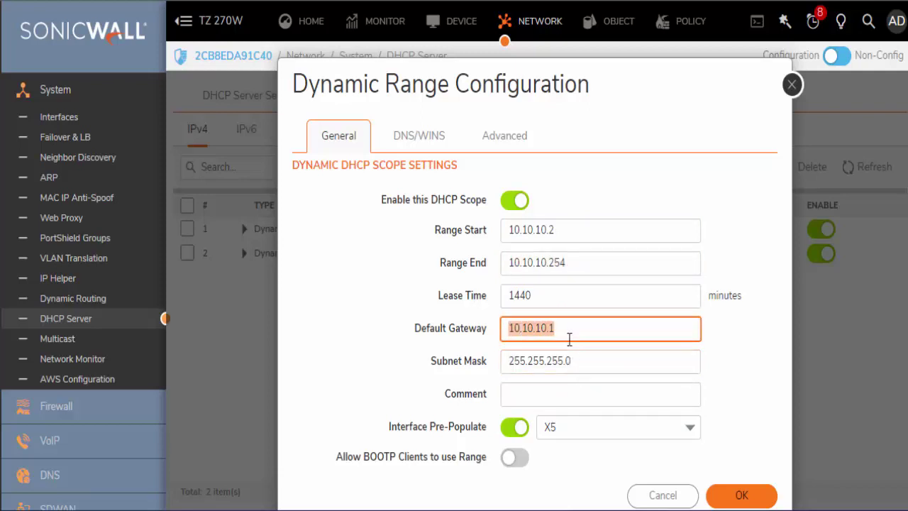
pyautogui.click(572, 335)
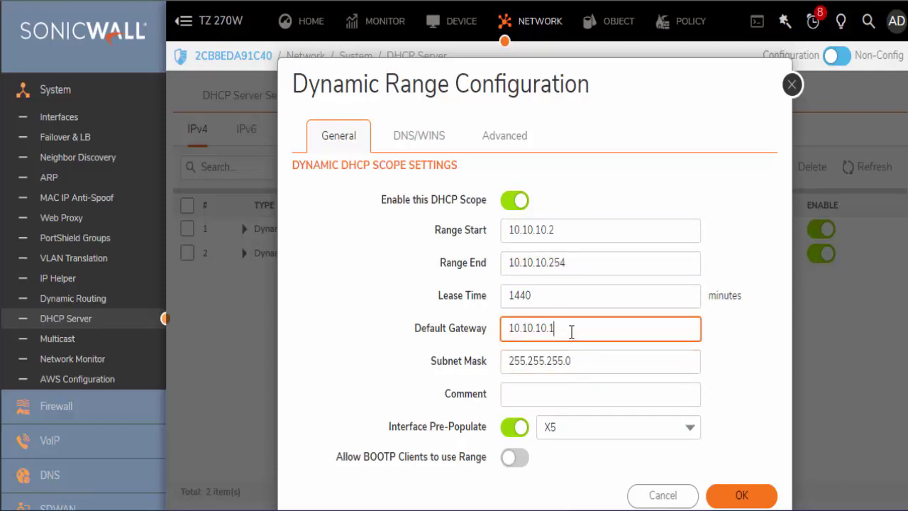
# Turn off Interface Pre-Populate for the new scope and recheck its range start and default gateway.
pyautogui.click(516, 429)
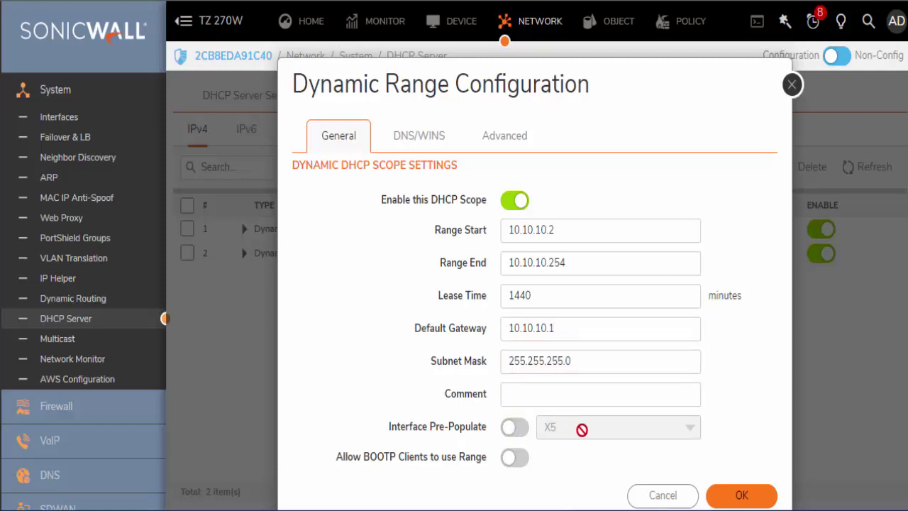
pyautogui.click(564, 295)
pyautogui.click(559, 230)
pyautogui.moveTo(554, 231); pyautogui.dragTo(506, 230)
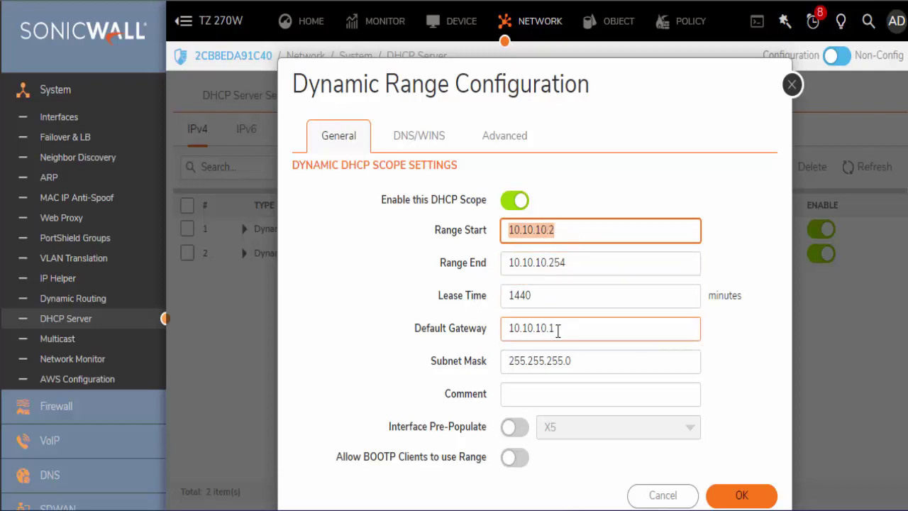
pyautogui.moveTo(510, 332); pyautogui.dragTo(556, 330)
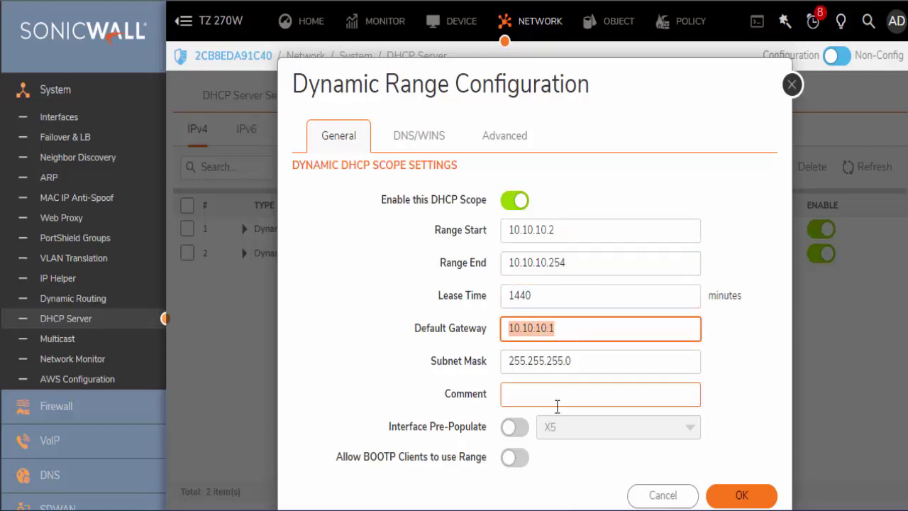
# Review the new scope's DNS/WINS settings and its advanced VoIP, network boot and generic DHCP options.
pyautogui.click(441, 145)
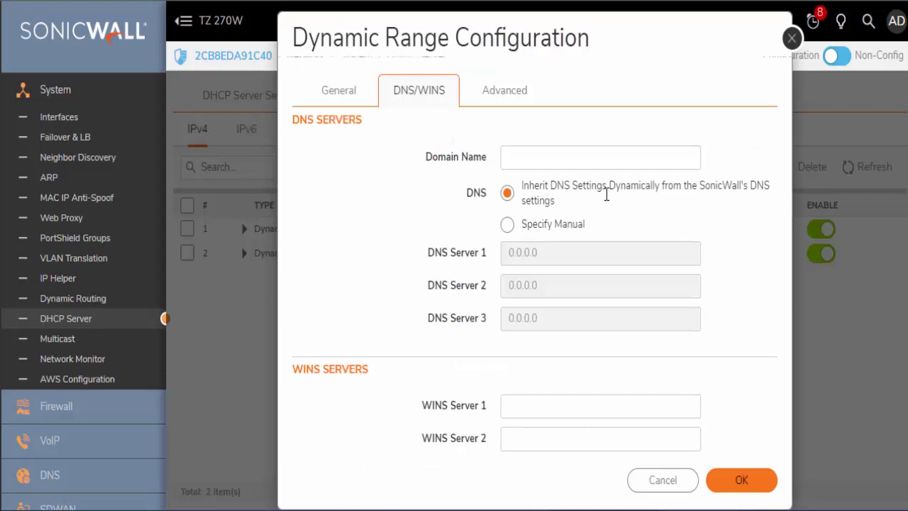
pyautogui.click(504, 99)
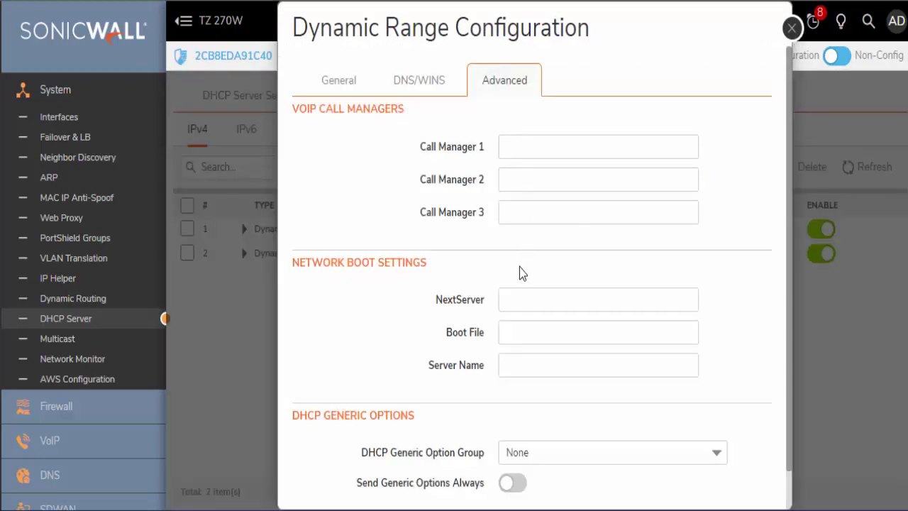
pyautogui.click(501, 325)
pyautogui.click(468, 238)
pyautogui.scroll(-1, 543, 383)
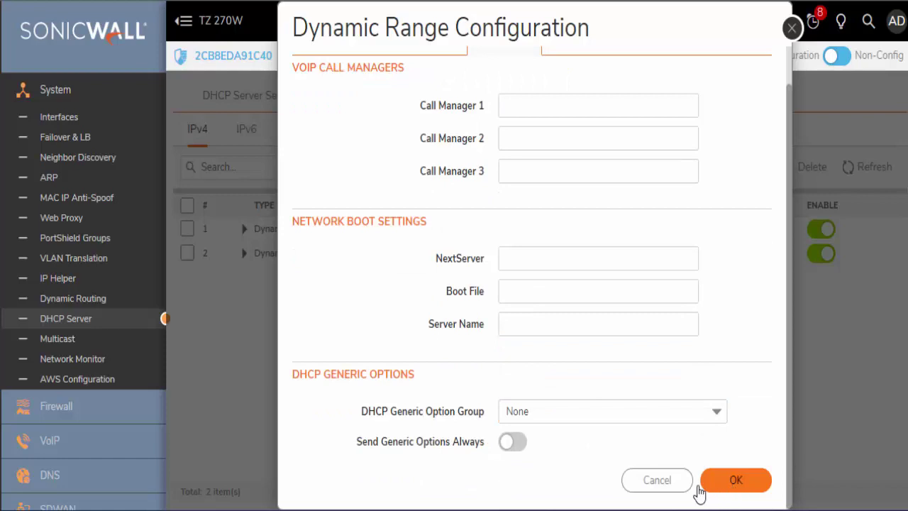
pyautogui.scroll(1, 425, 106)
# Save the new dynamic scope from its general settings and view the current DHCP leases.
pyautogui.click(375, 91)
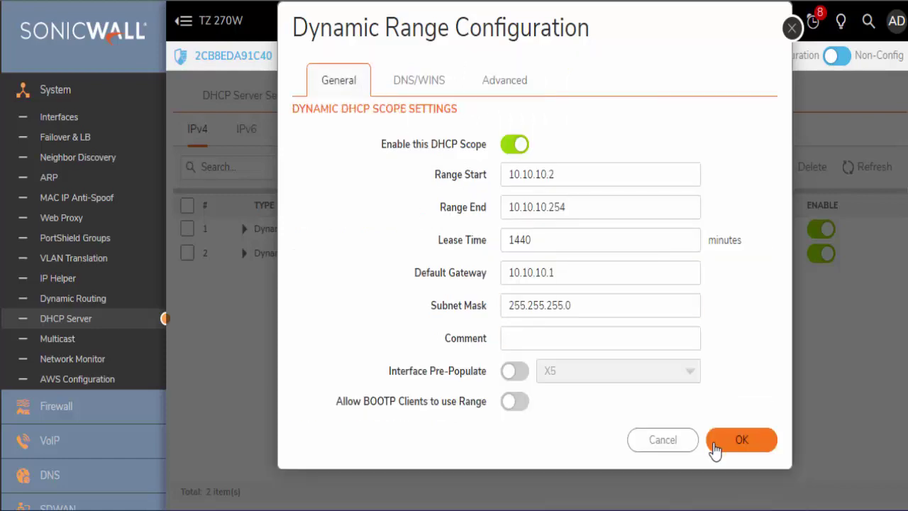
pyautogui.click(759, 443)
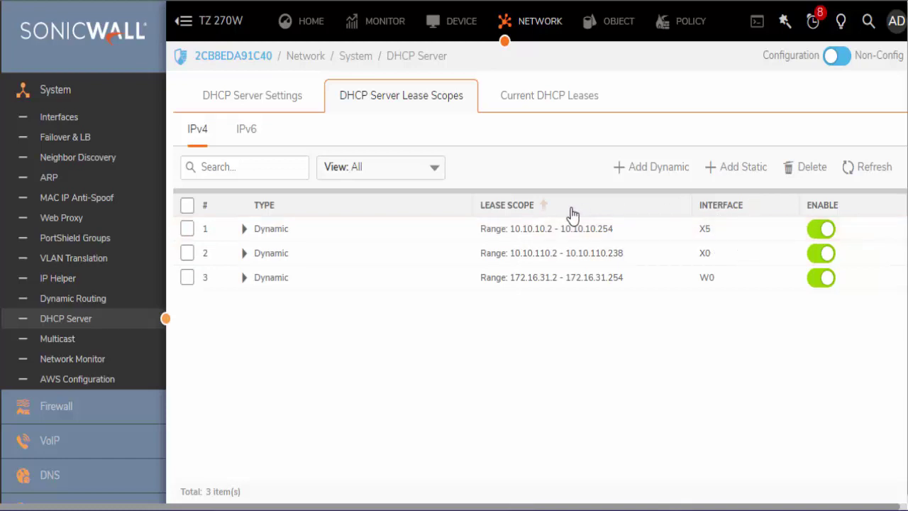
pyautogui.click(542, 103)
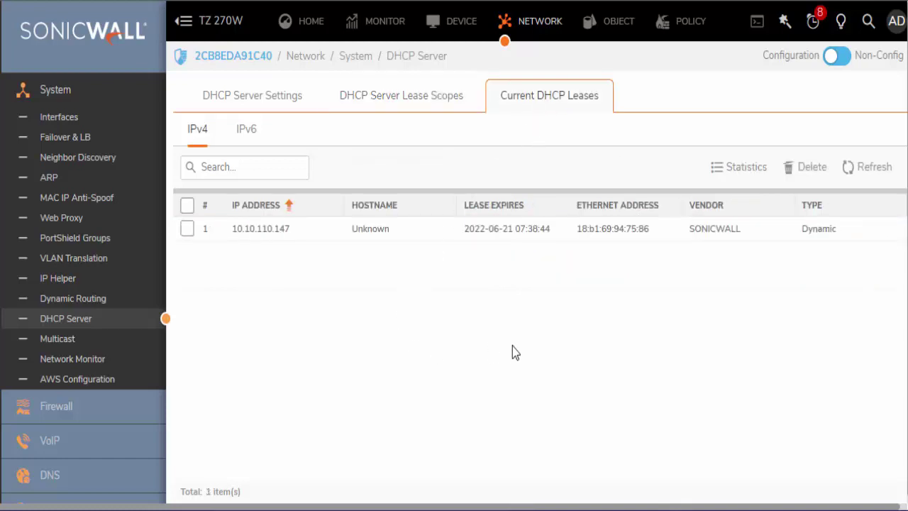